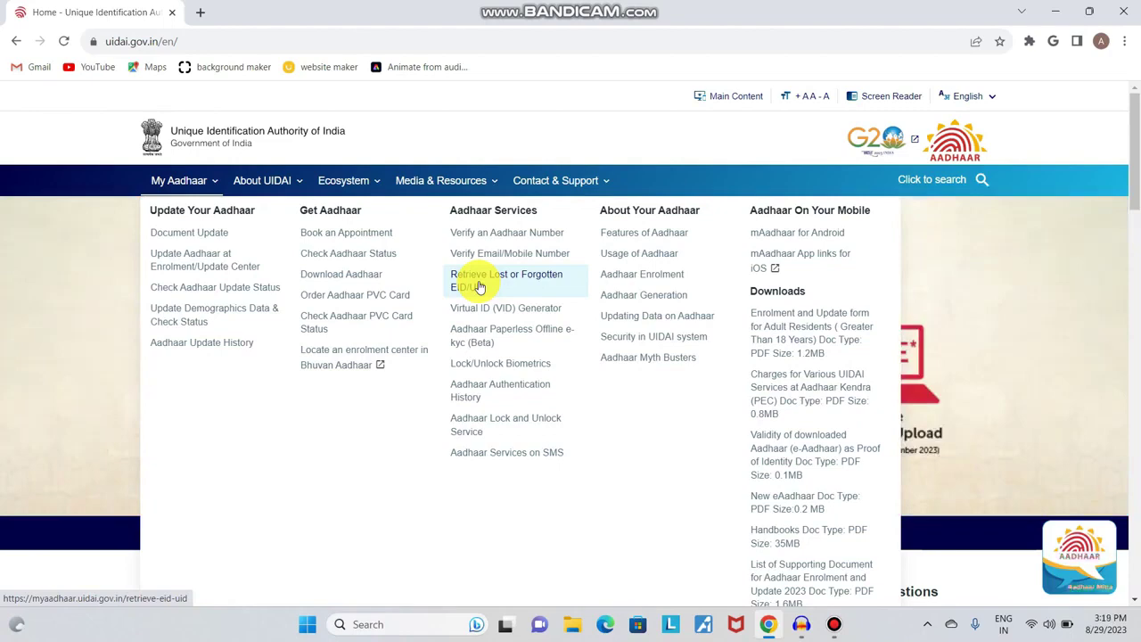
Open the Retrieve Lost or Forgotten EID/UID form, keeping Aadhaar Number selected
{"action": "left_click", "coordinate": [480, 286]}
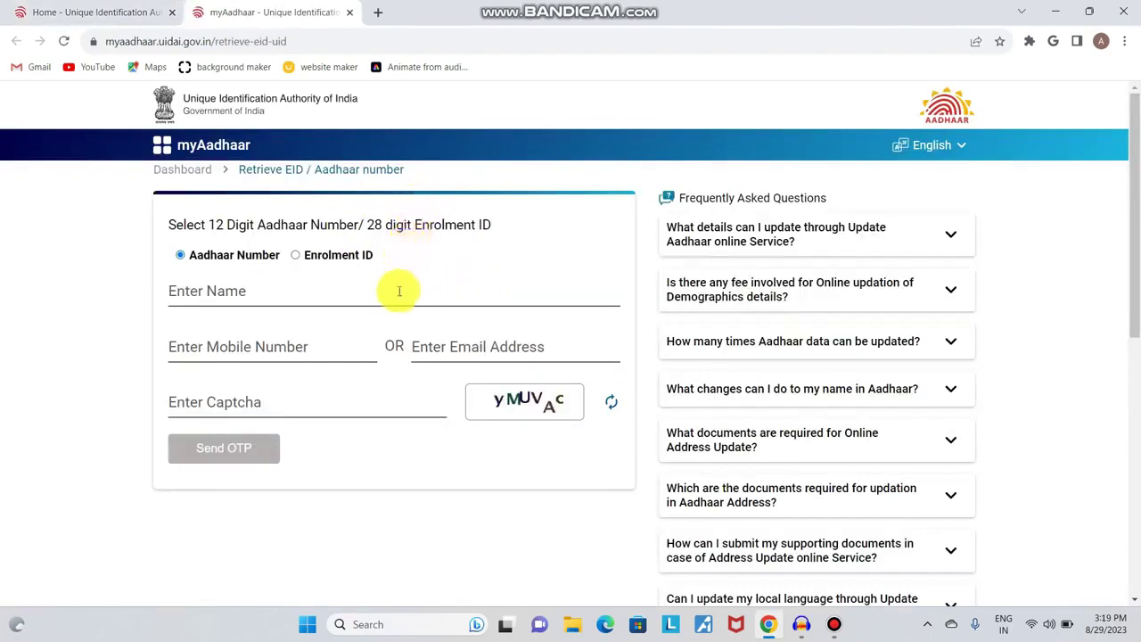
{"action": "left_click_drag", "start_coordinate": [167, 224], "coordinate": [447, 227]}
{"action": "left_click", "coordinate": [445, 245]}
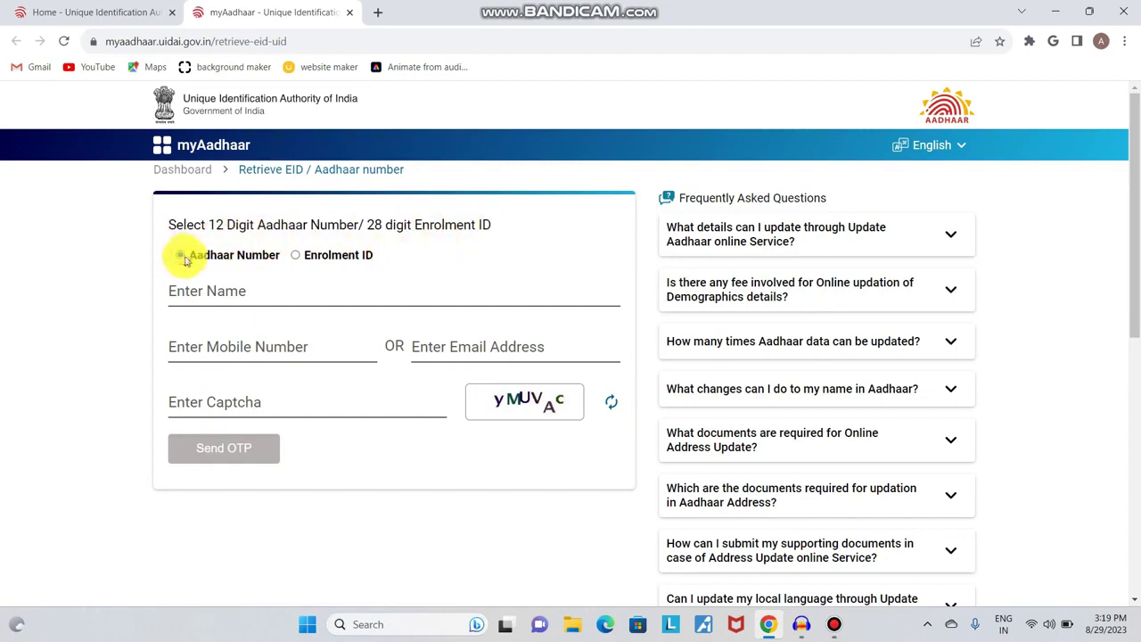
Fill in the resident's full name, mobile number and the captcha text
{"action": "left_click", "coordinate": [215, 295]}
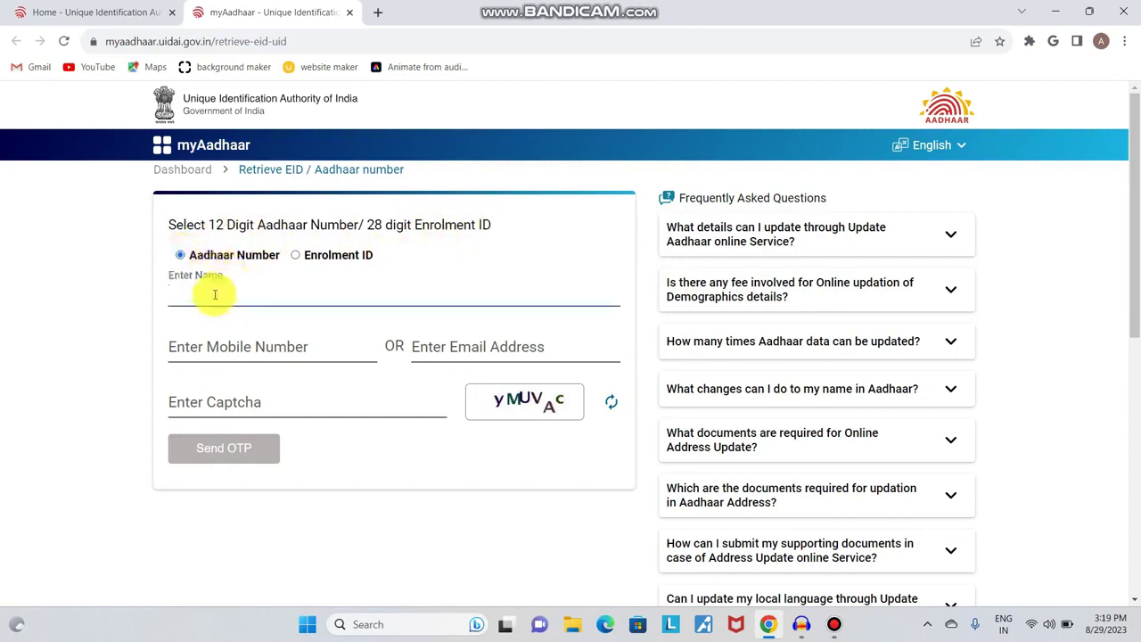
{"action": "left_click", "coordinate": [214, 350]}
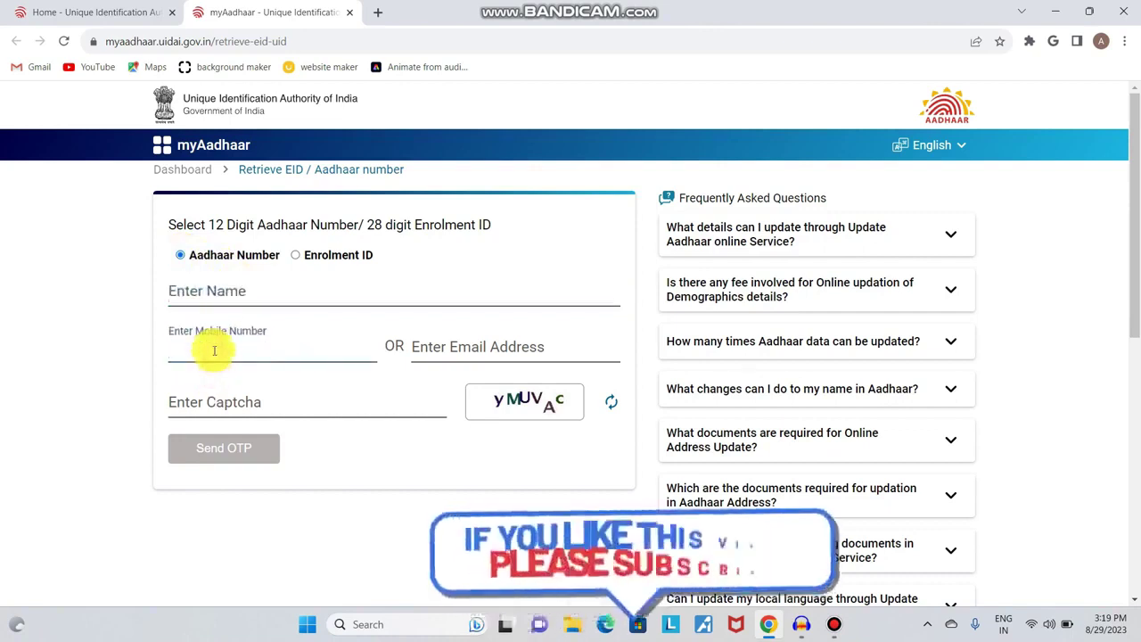
{"action": "left_click", "coordinate": [122, 308]}
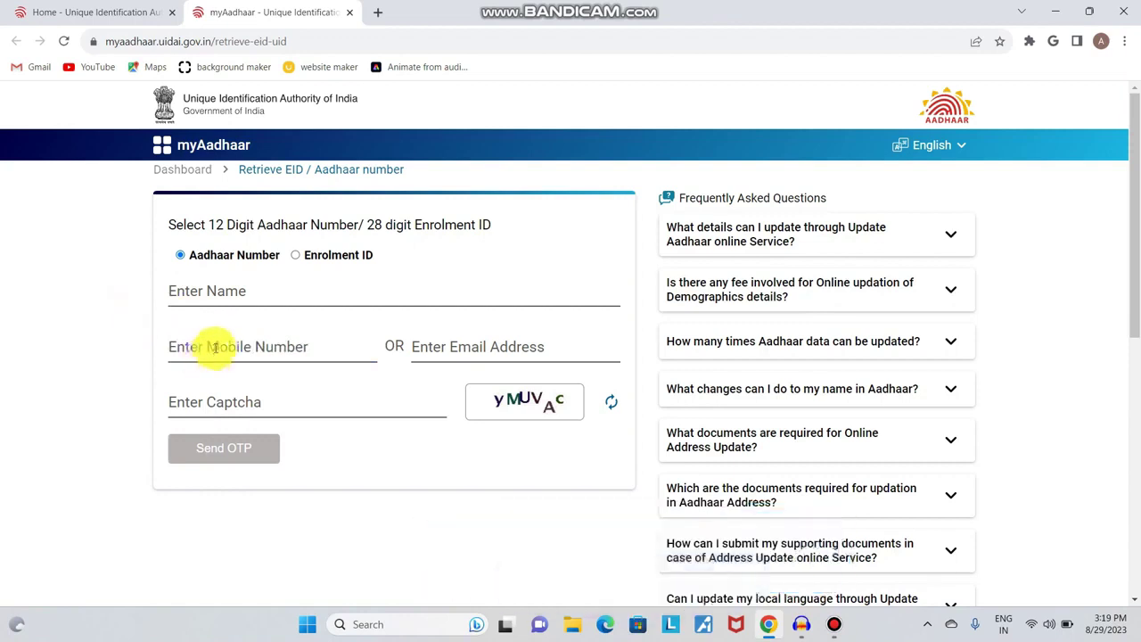
{"action": "left_click", "coordinate": [209, 293]}
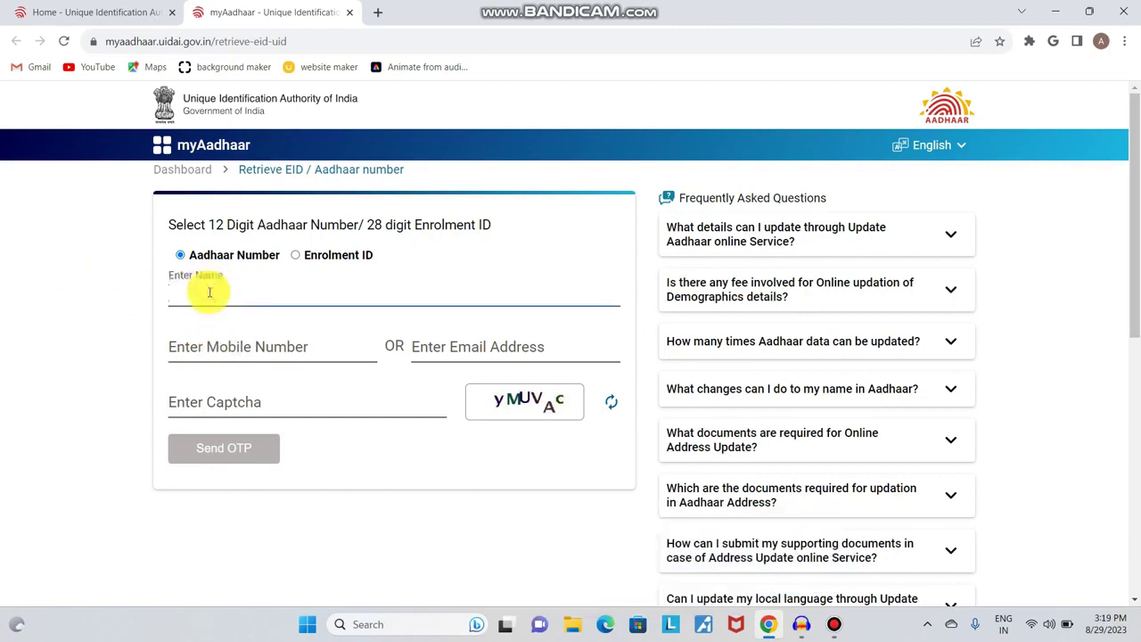
{"action": "left_click", "coordinate": [210, 342]}
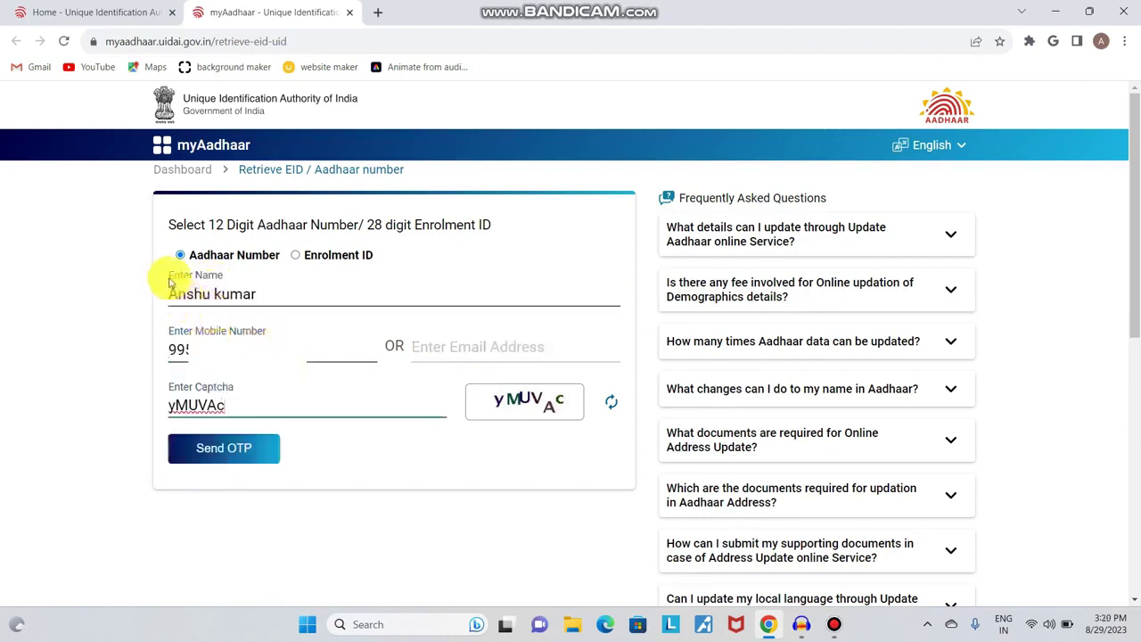
{"action": "left_click_drag", "start_coordinate": [173, 267], "coordinate": [232, 326]}
{"action": "left_click", "coordinate": [283, 326]}
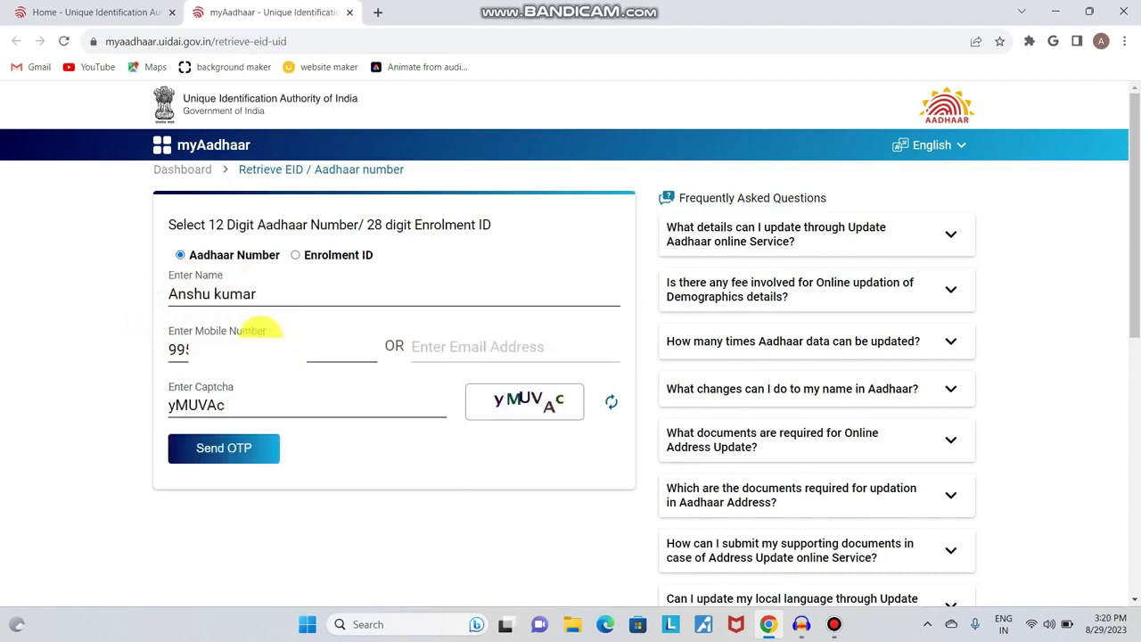
{"action": "left_click_drag", "start_coordinate": [164, 383], "coordinate": [245, 400]}
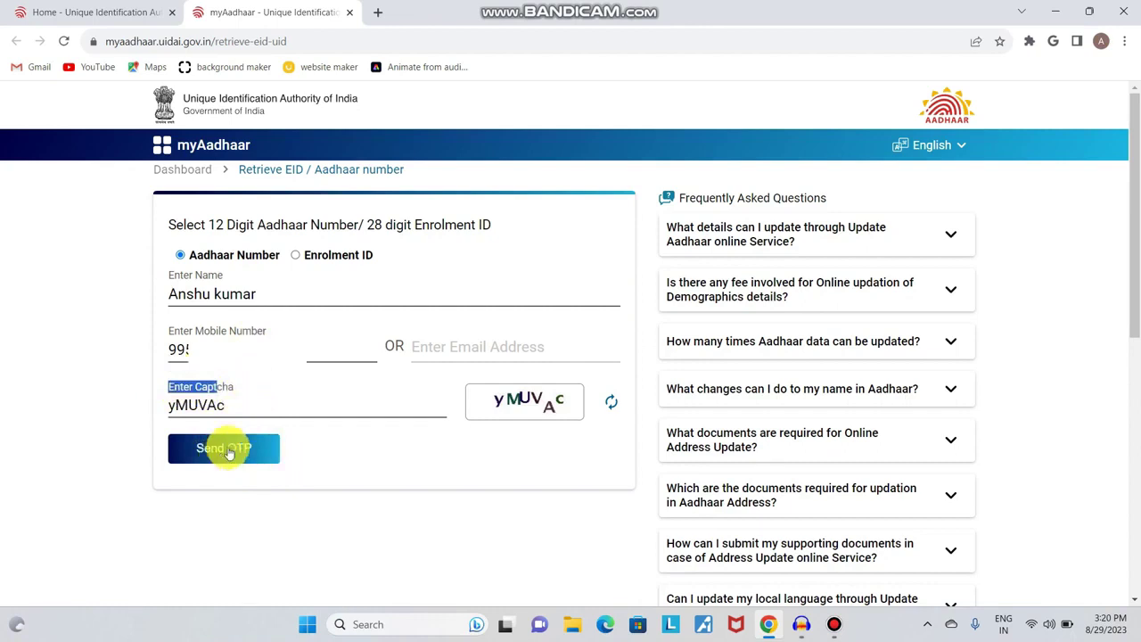
Request an OTP, paste the received code and submit it to get the Aadhaar number by SMS
{"action": "left_click", "coordinate": [227, 450]}
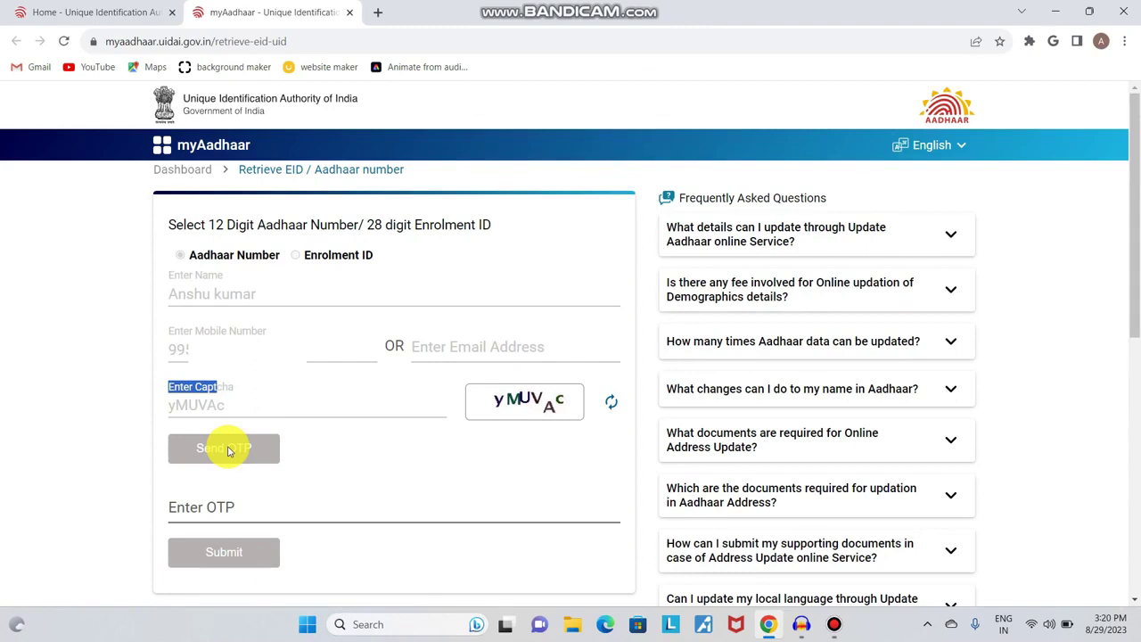
{"action": "left_click", "coordinate": [232, 511]}
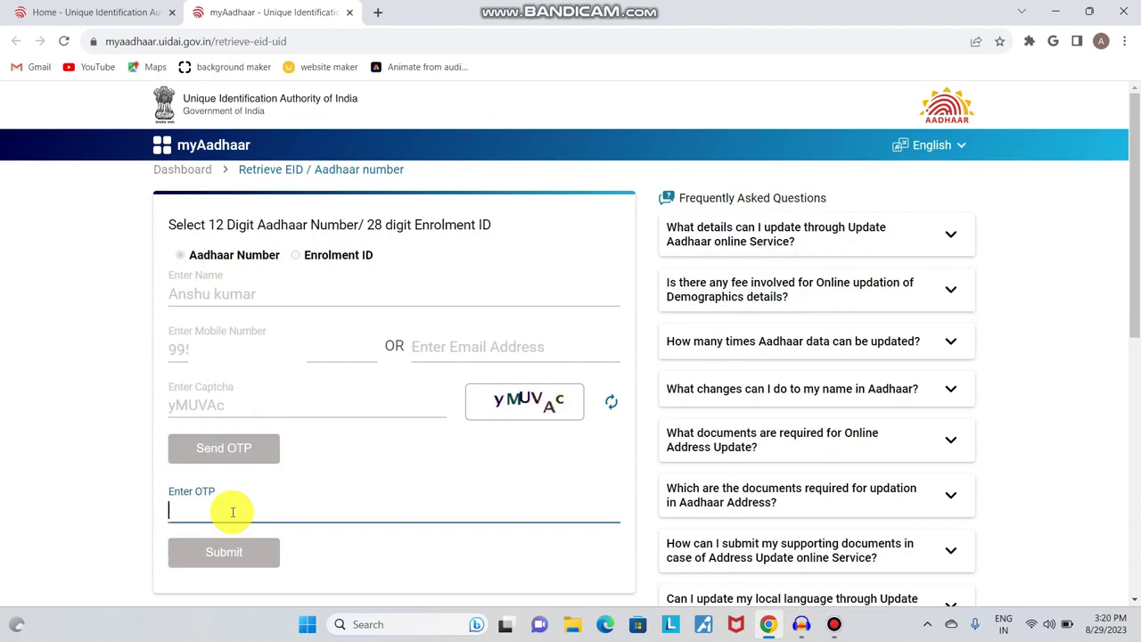
{"action": "key", "text": "ctrl+v"}
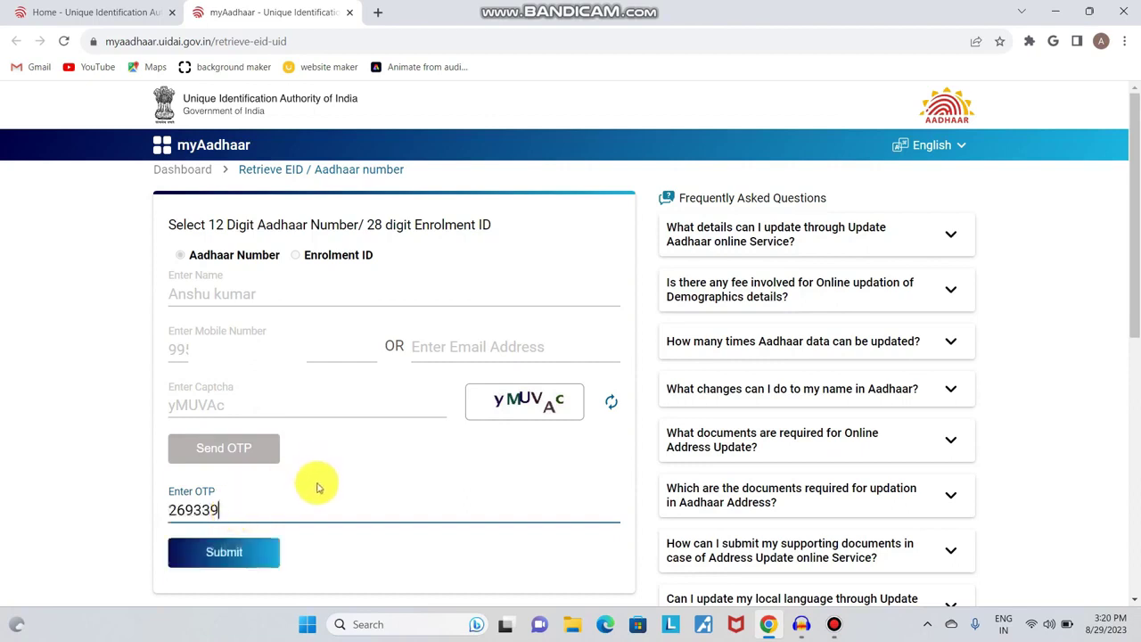
{"action": "left_click", "coordinate": [258, 553]}
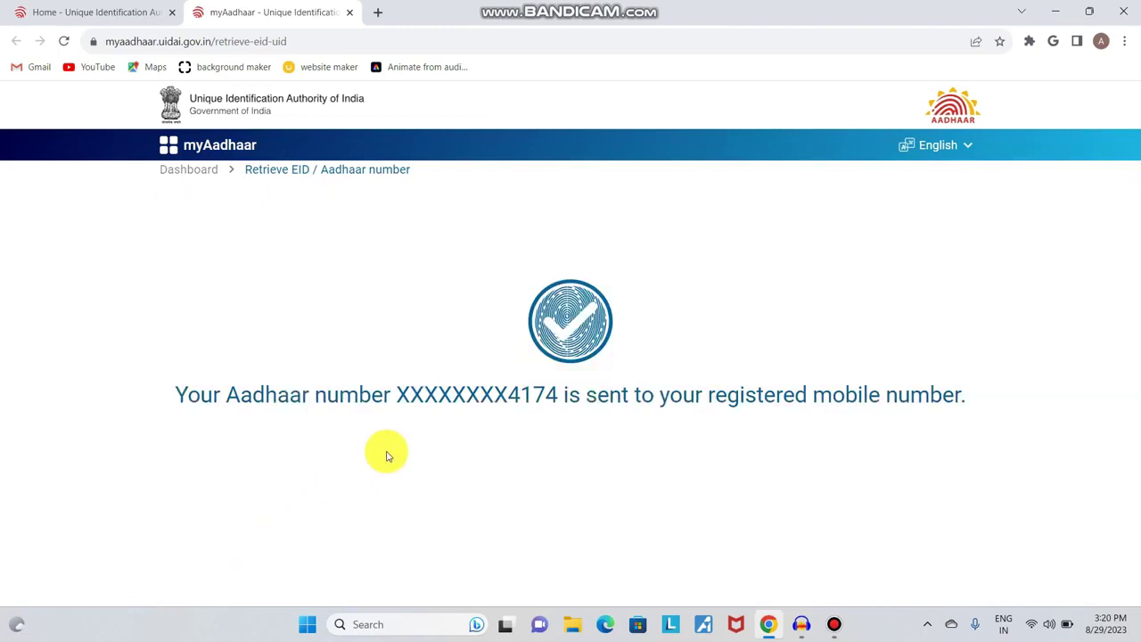
{"action": "left_click_drag", "start_coordinate": [165, 390], "coordinate": [974, 405]}
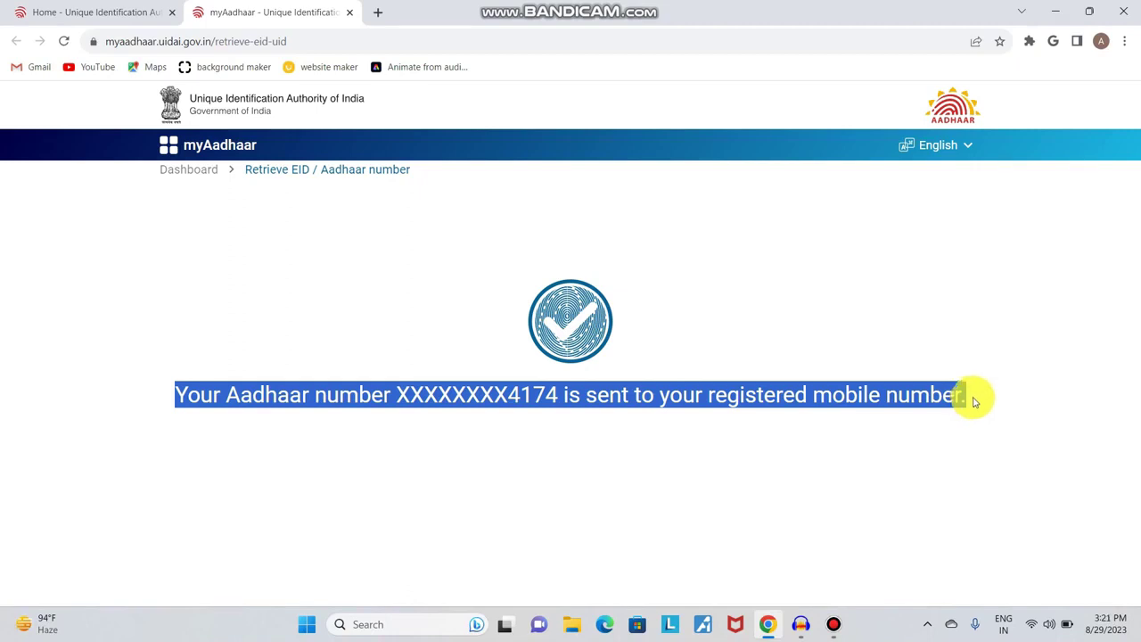
{"action": "left_click", "coordinate": [975, 401]}
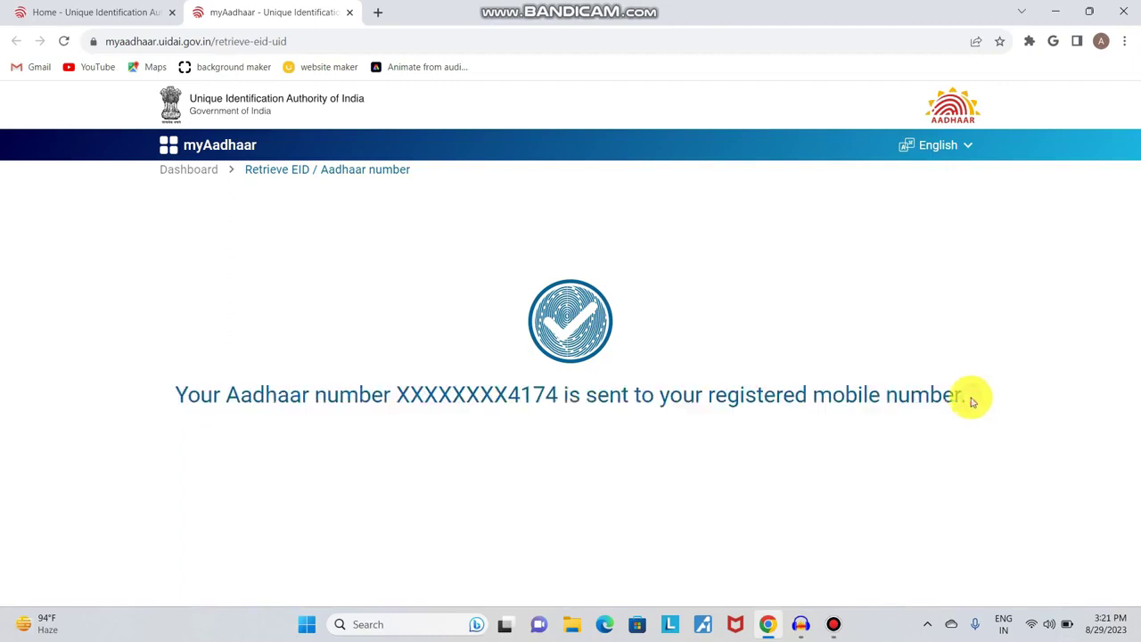
{"action": "left_click_drag", "start_coordinate": [508, 395], "coordinate": [553, 395]}
{"action": "left_click", "coordinate": [389, 395]}
Go from the UIDAI home page's My Aadhaar menu to the Download Aadhaar login page
{"action": "left_click", "coordinate": [139, 12]}
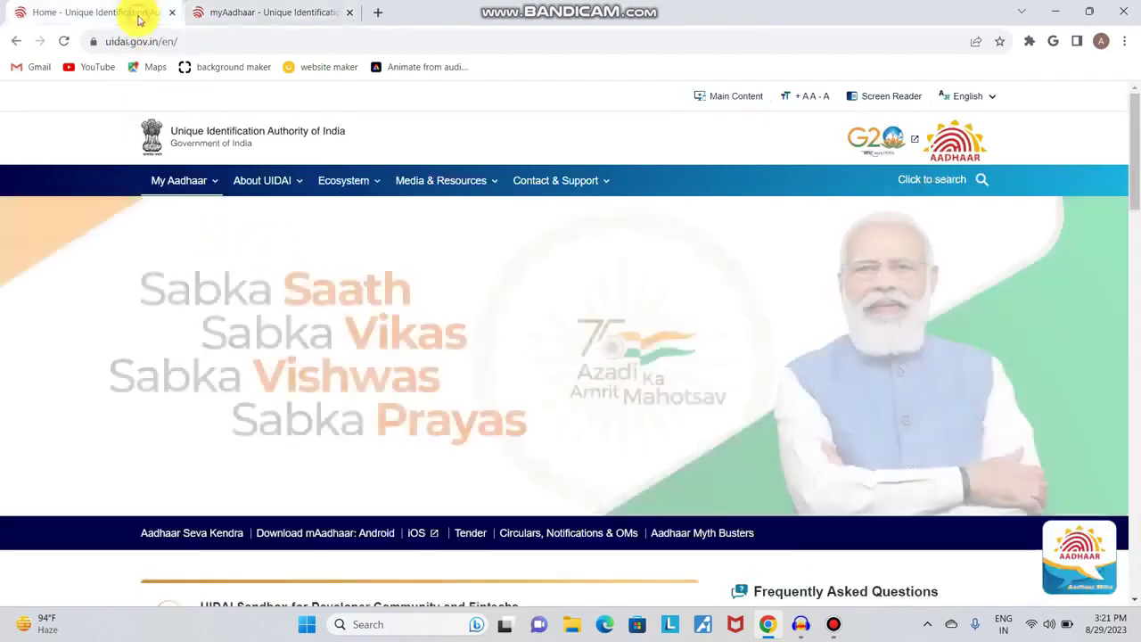
{"action": "mouse_move", "coordinate": [180, 192]}
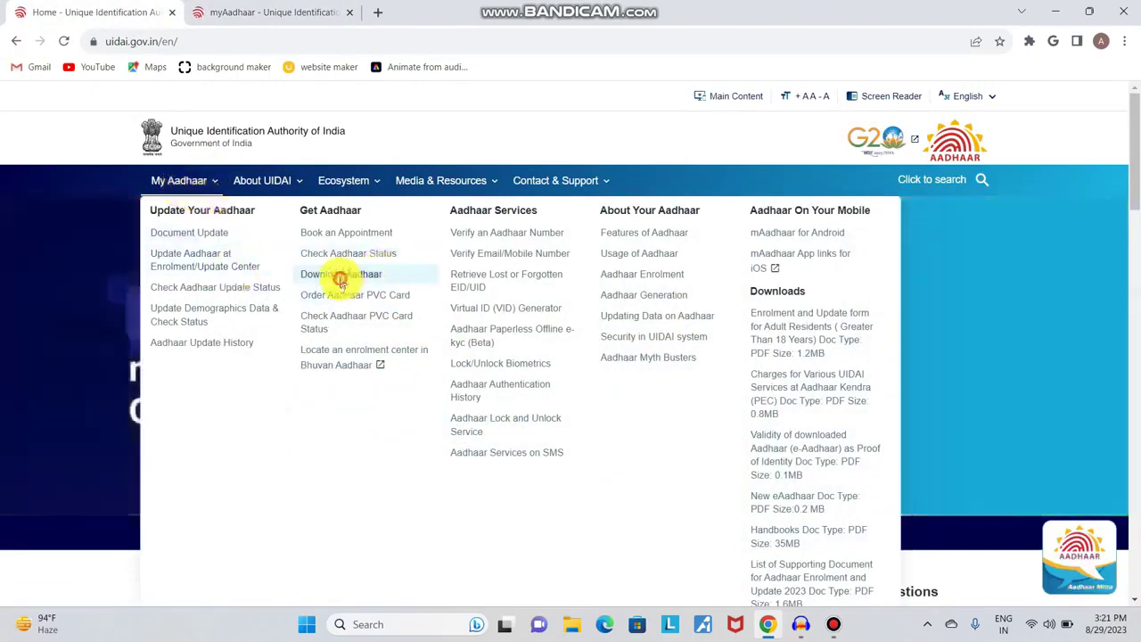
{"action": "left_click", "coordinate": [342, 276]}
{"action": "left_click", "coordinate": [841, 424]}
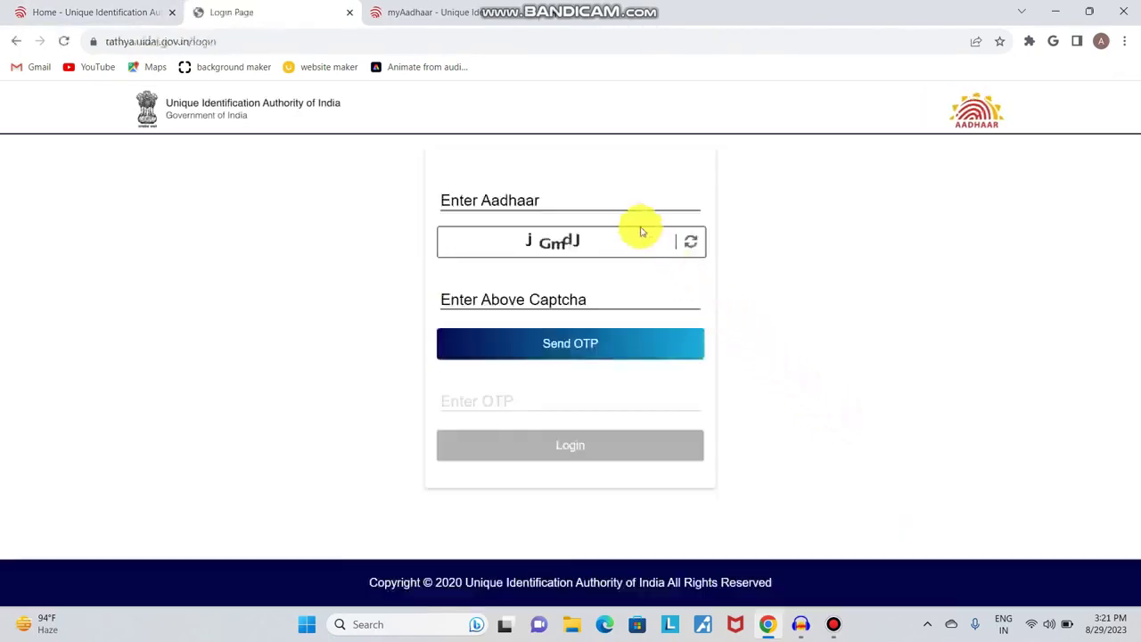
Enter the Aadhaar number and the captcha text on the login form
{"action": "left_click", "coordinate": [614, 200]}
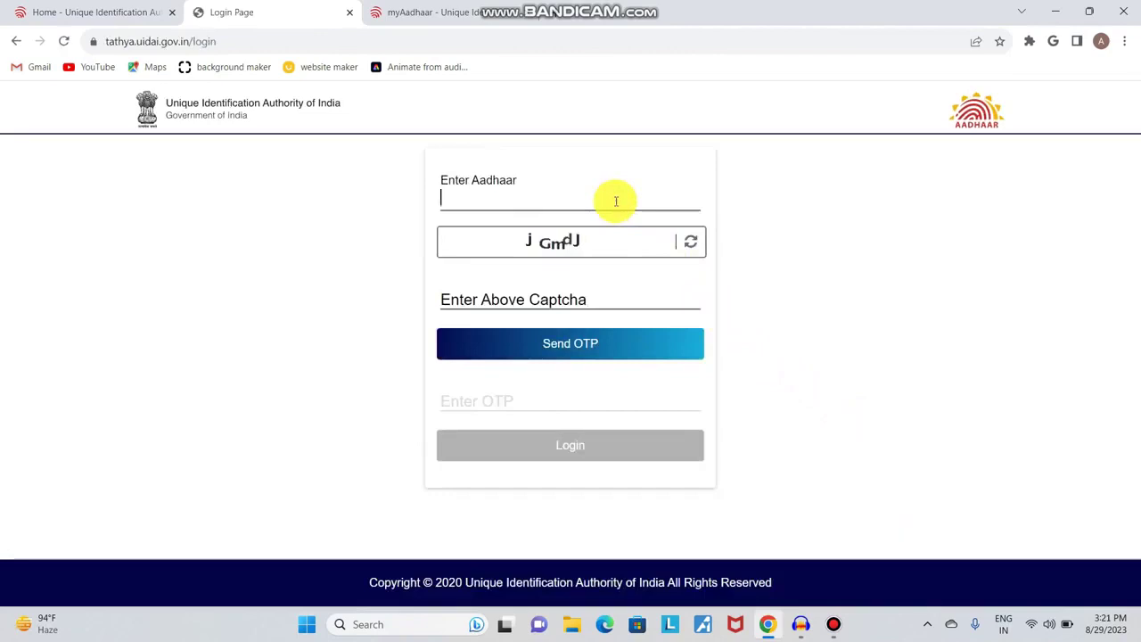
{"action": "left_click", "coordinate": [510, 301]}
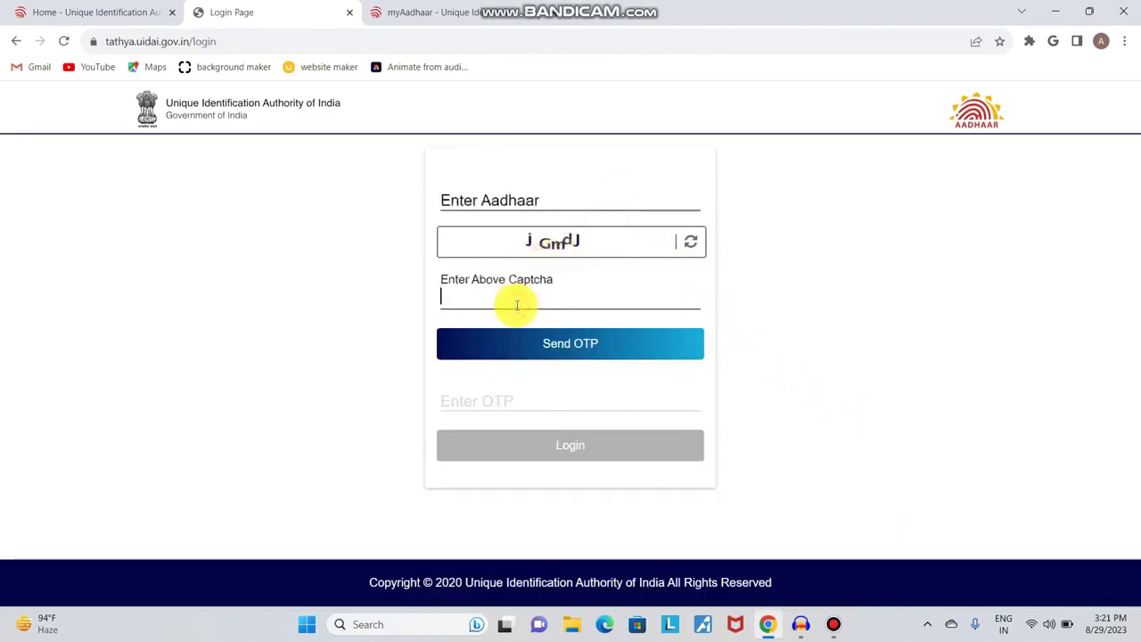
{"action": "left_click", "coordinate": [529, 206]}
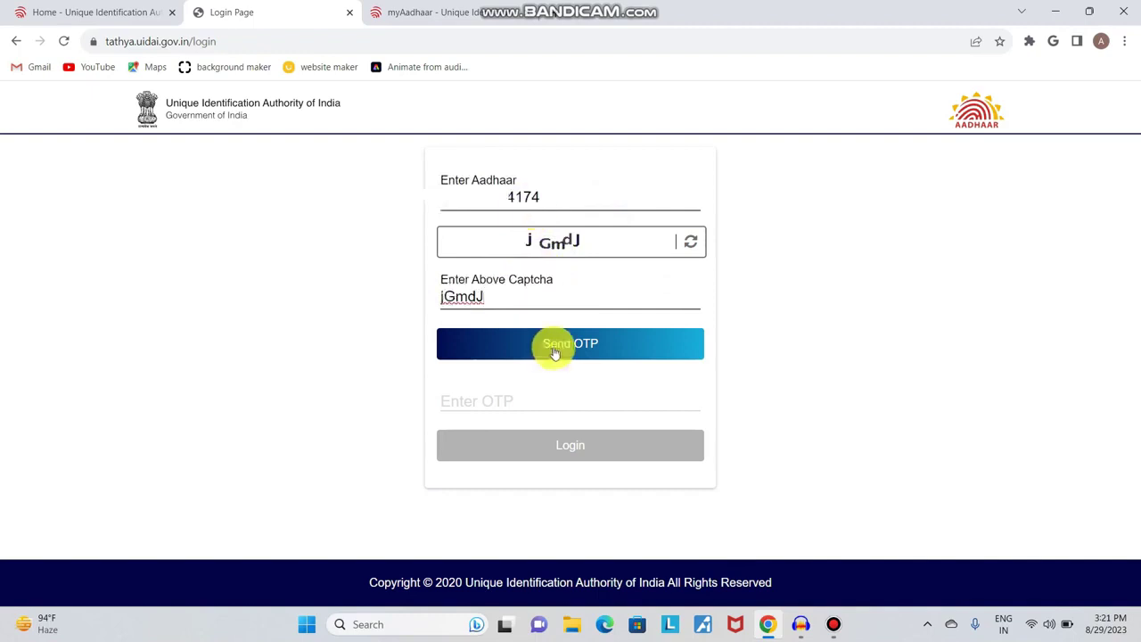
Request a login OTP, enter the code received on the mobile, and log in
{"action": "left_click", "coordinate": [554, 350]}
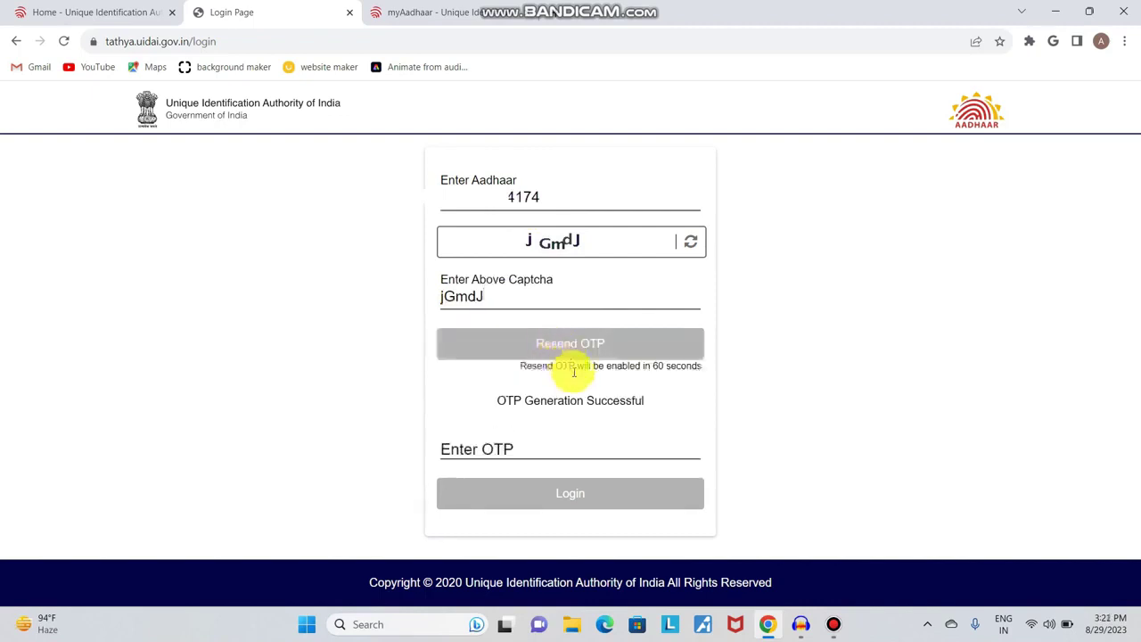
{"action": "left_click", "coordinate": [565, 440]}
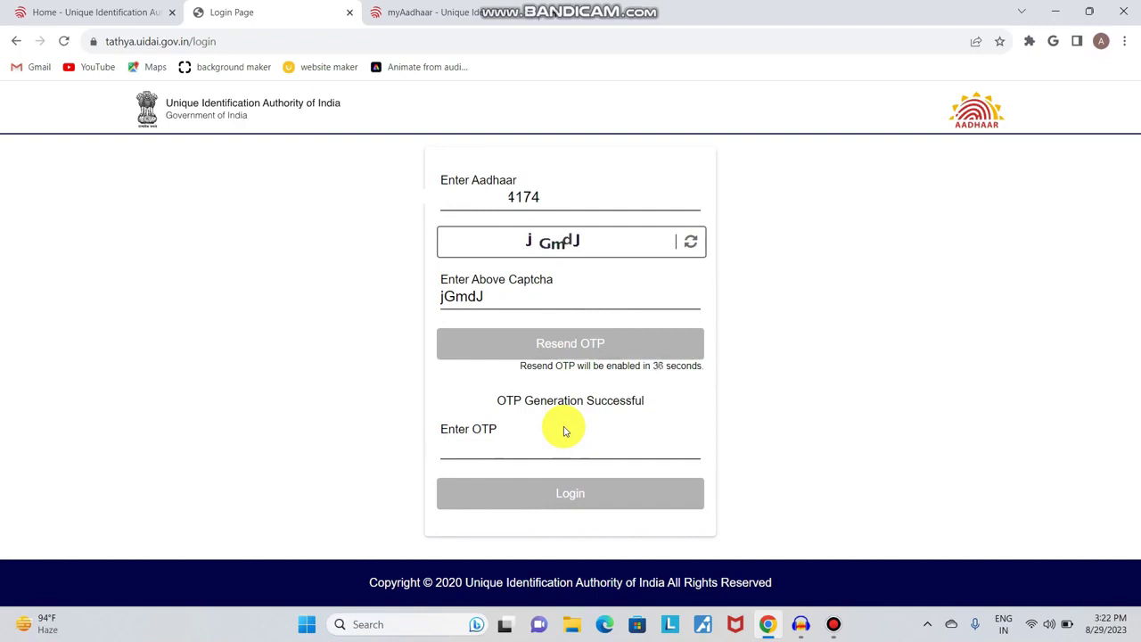
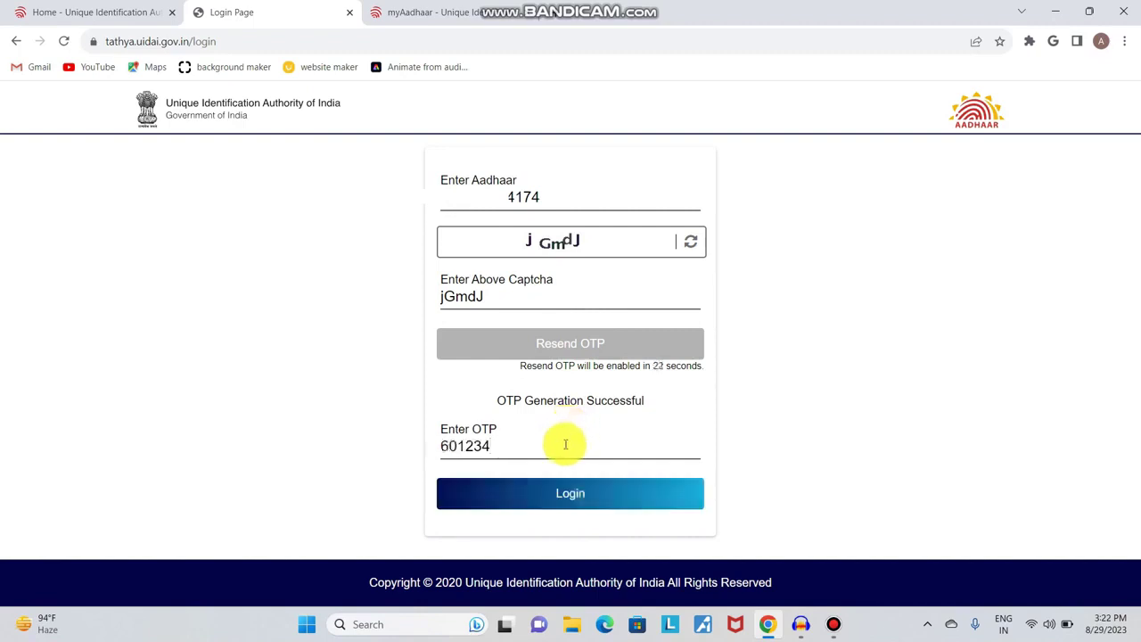
{"action": "left_click", "coordinate": [567, 497]}
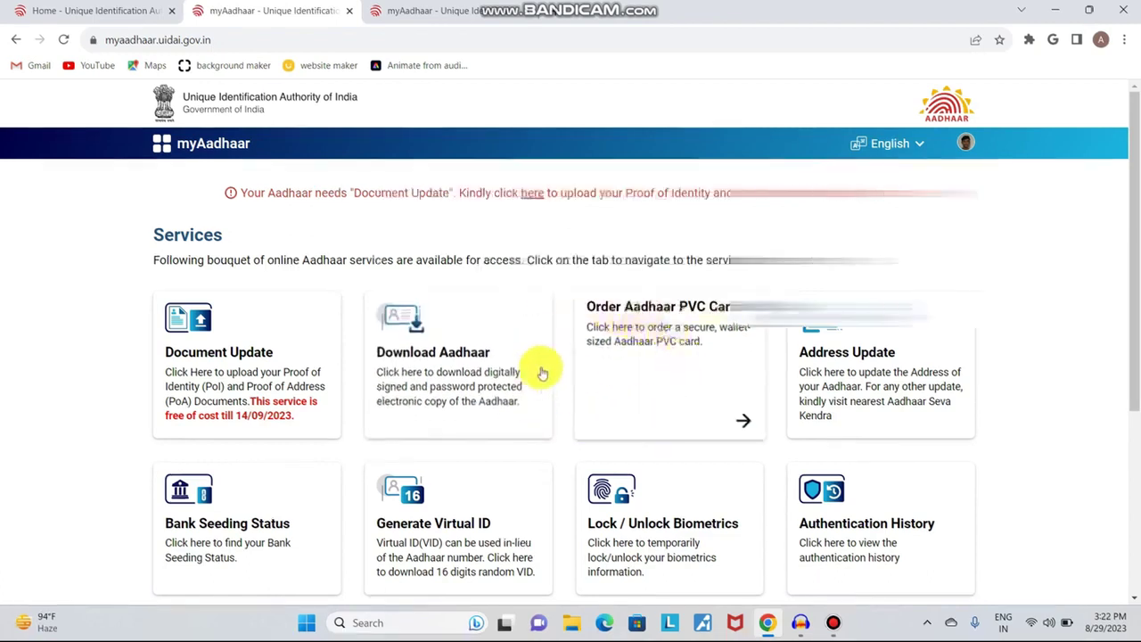
Choose Download Aadhaar on the Services dashboard and download the e-Aadhaar PDF from the preview
{"action": "left_click", "coordinate": [968, 147]}
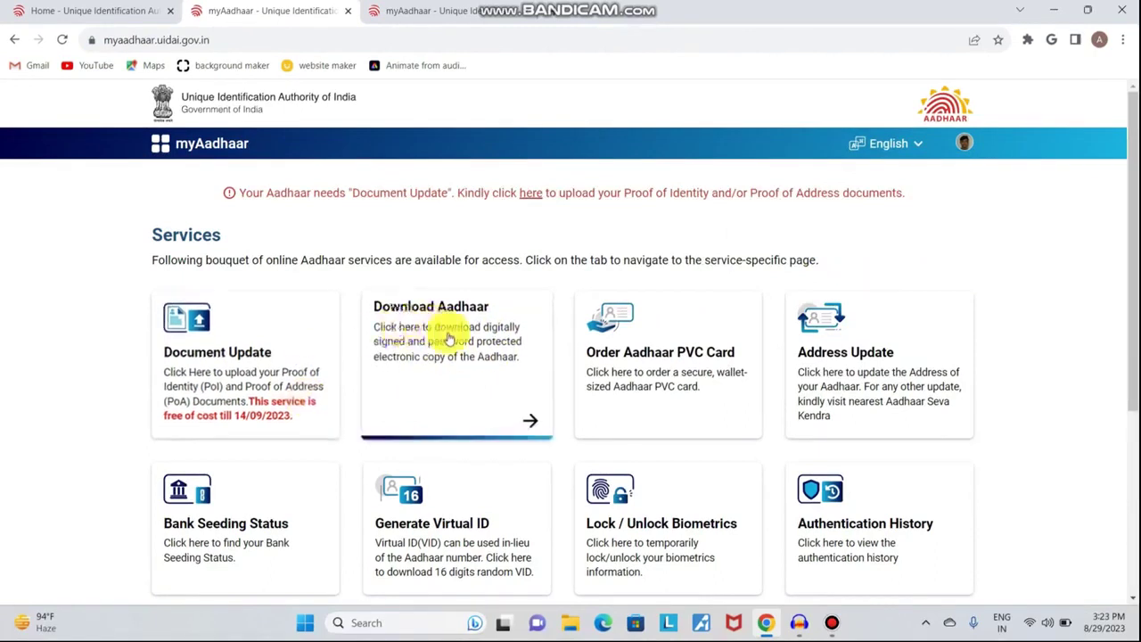
{"action": "left_click", "coordinate": [450, 337]}
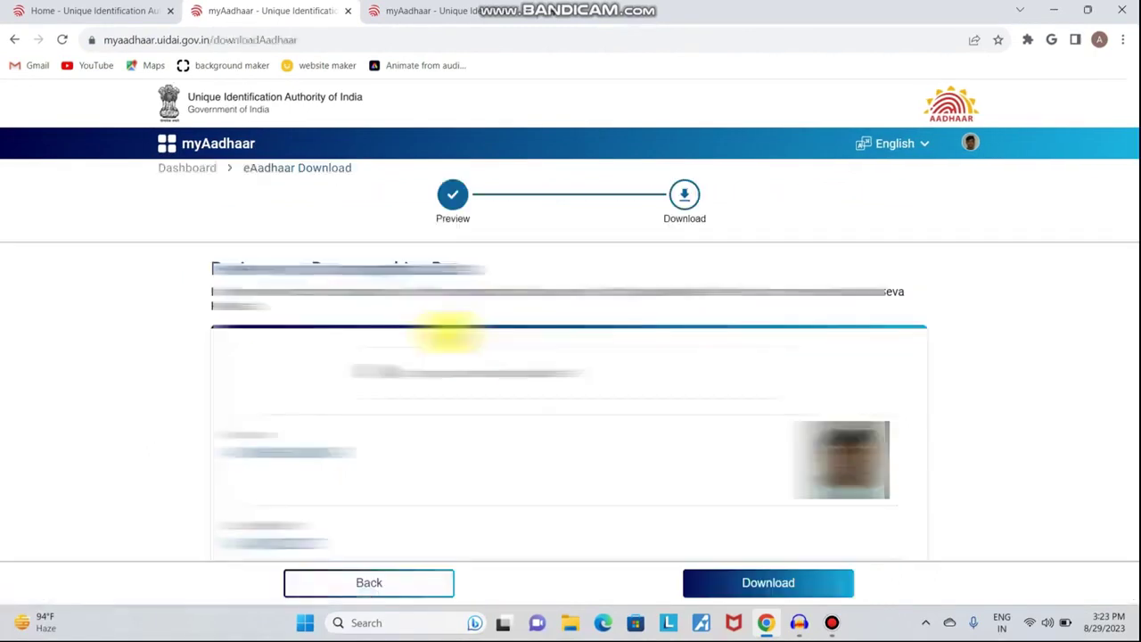
{"action": "scroll", "coordinate": [448, 328], "scroll_direction": "down", "scroll_amount": 2}
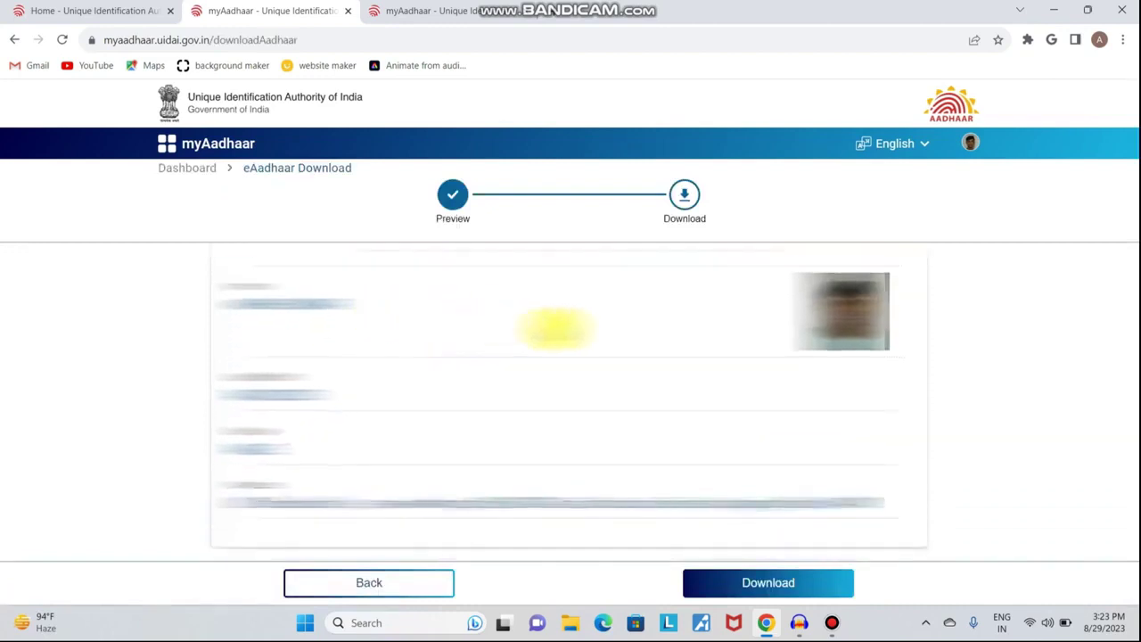
{"action": "left_click", "coordinate": [772, 585]}
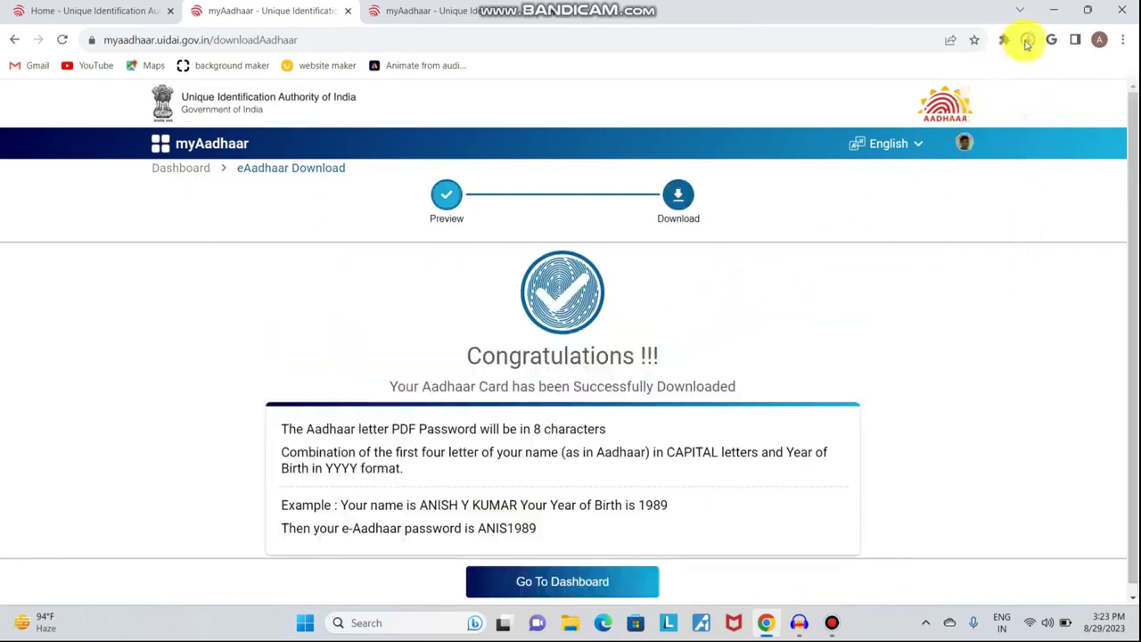
Open the downloaded EAadhaar PDF from Chrome's recent downloads, stopping at its password prompt
{"action": "left_click", "coordinate": [1027, 40]}
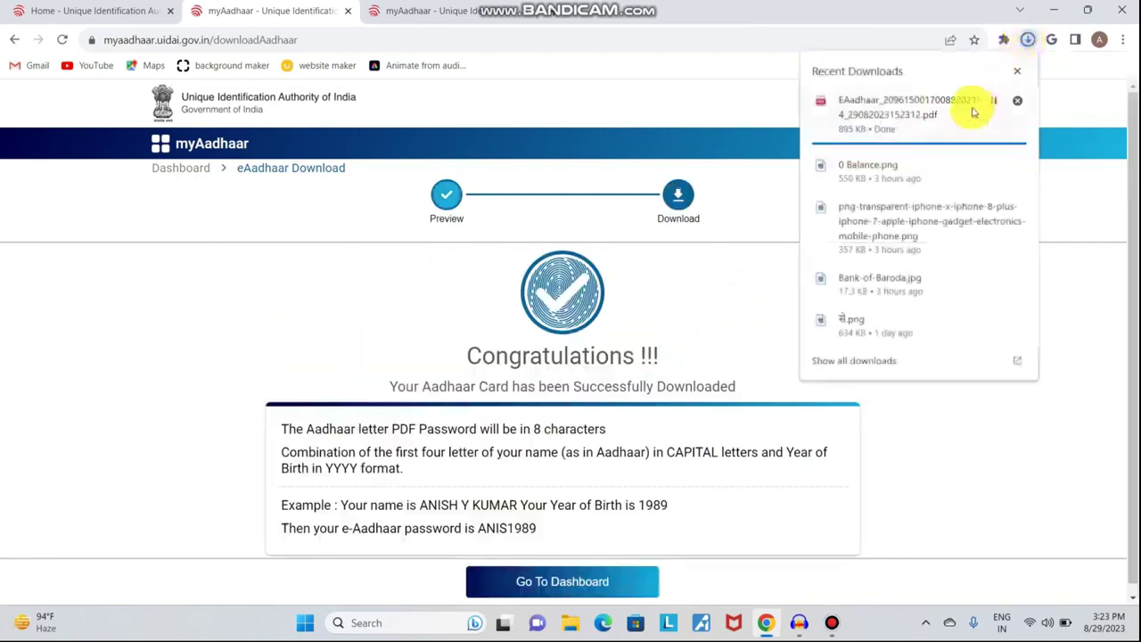
{"action": "left_click", "coordinate": [1028, 40]}
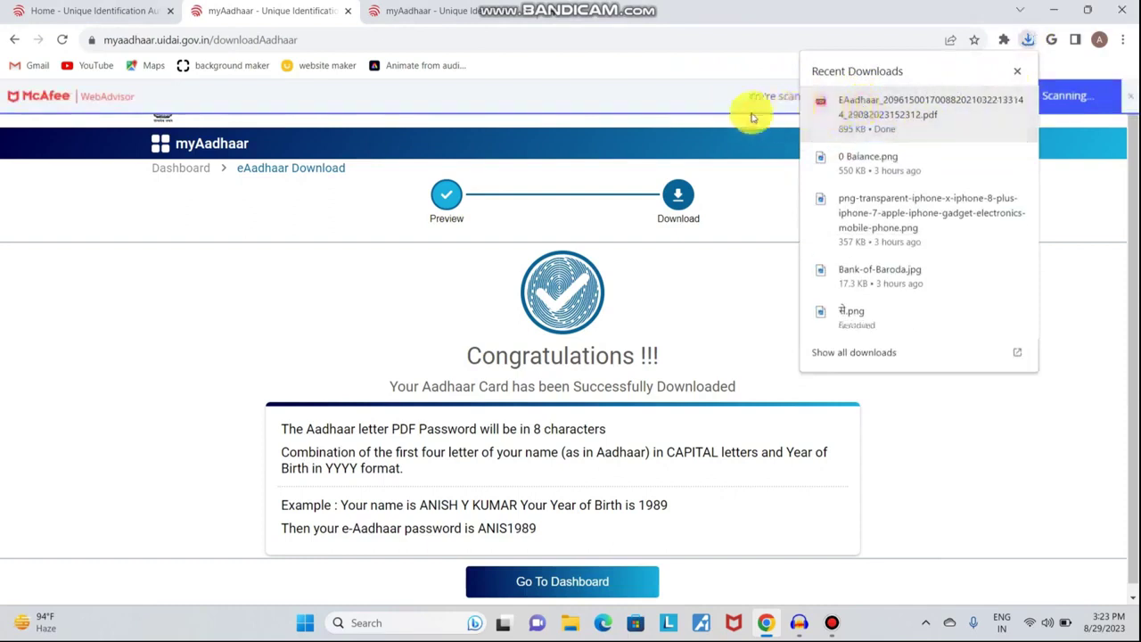
{"action": "left_click", "coordinate": [865, 100]}
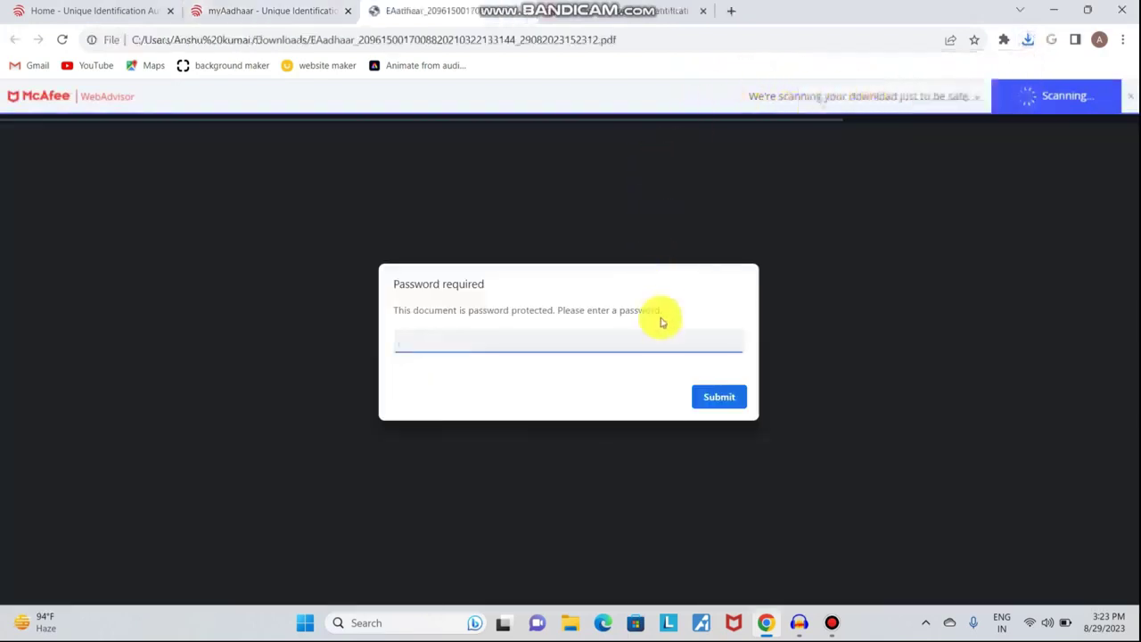